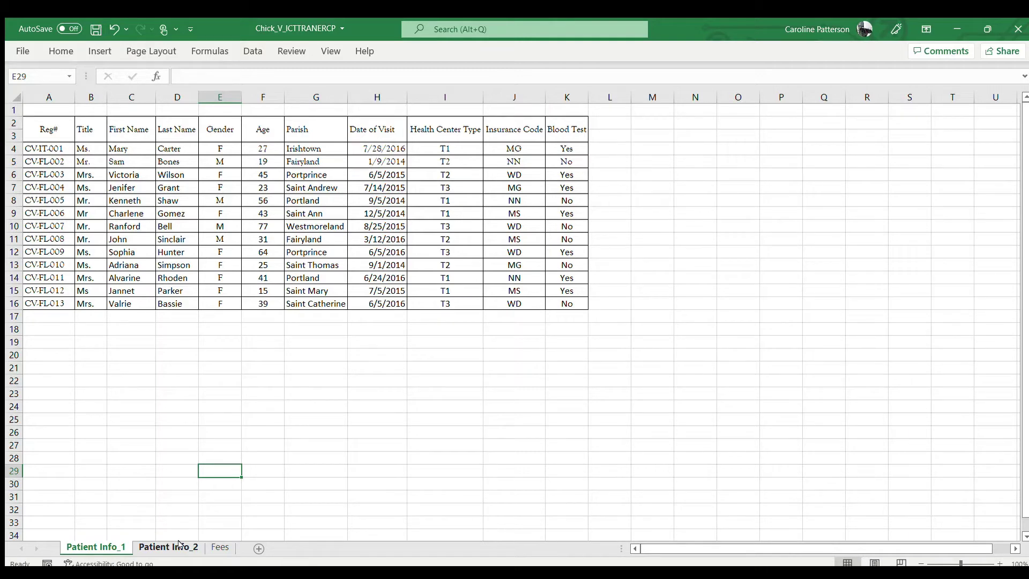
On the Patient Info_2 sheet, add the column header "Registration" in cell L1.
{"action": "left_click", "coordinate": [180, 546]}
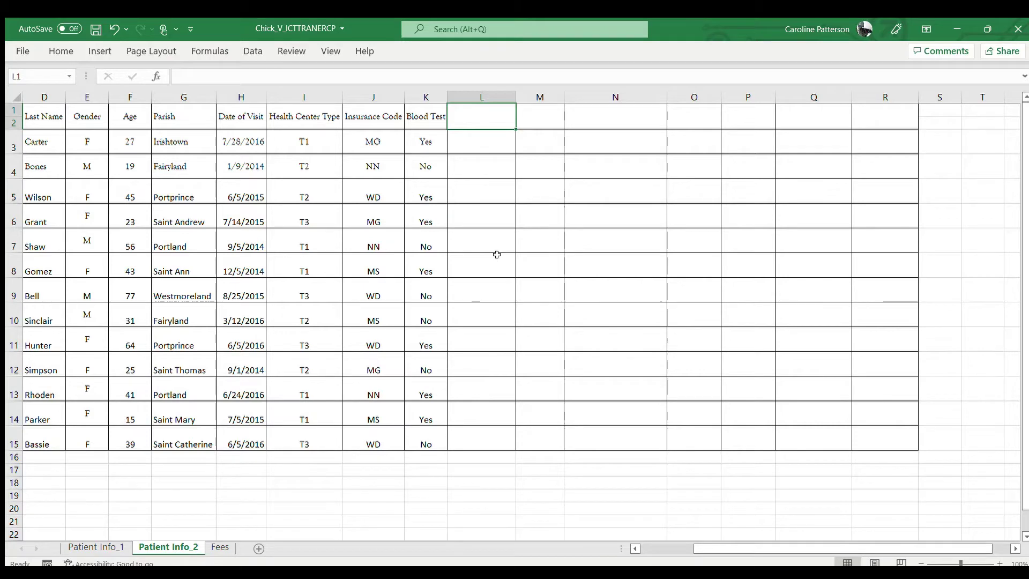
{"action": "scroll", "coordinate": [496, 255], "scroll_direction": "down", "scroll_amount": 4}
{"action": "scroll", "coordinate": [496, 254], "scroll_direction": "up", "scroll_amount": 4}
{"action": "type", "text": "Reg"}
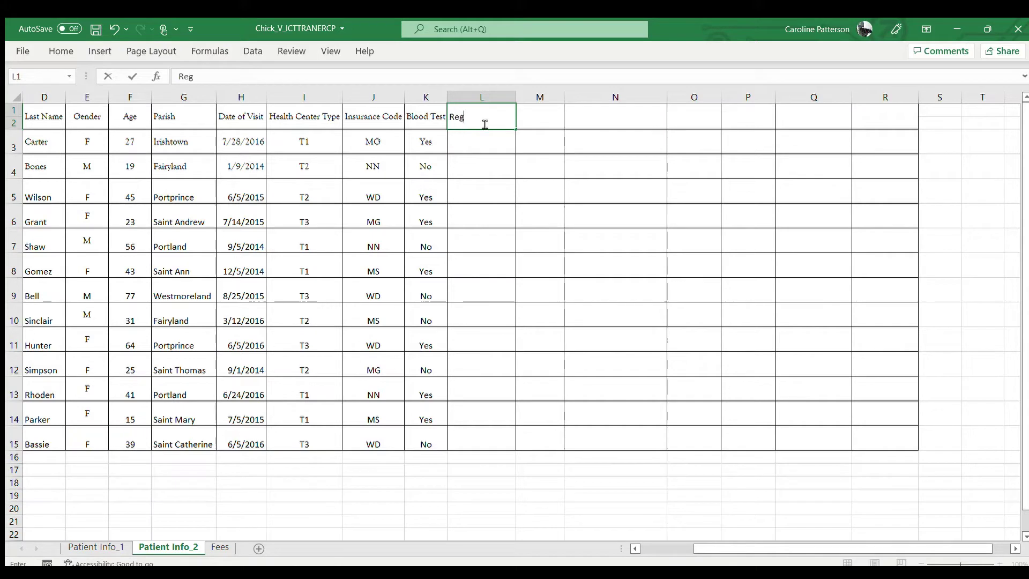
{"action": "type", "text": "istration"}
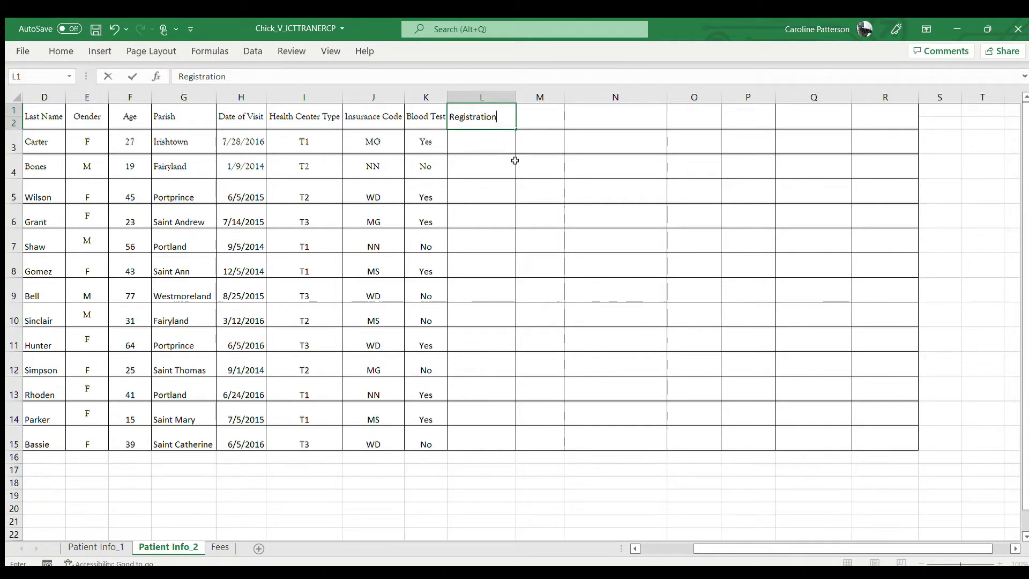
{"action": "key", "text": "Tab"}
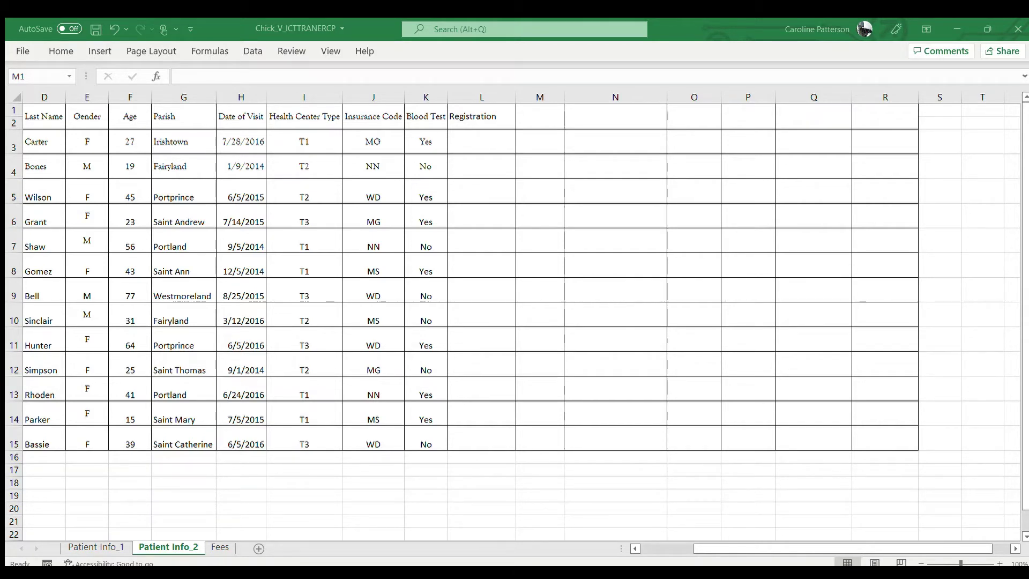
Add the header "Blood Test Amount" in M1 and widen column M to fit the text.
{"action": "left_click", "coordinate": [540, 116]}
{"action": "type", "text": "BlloodTe"}
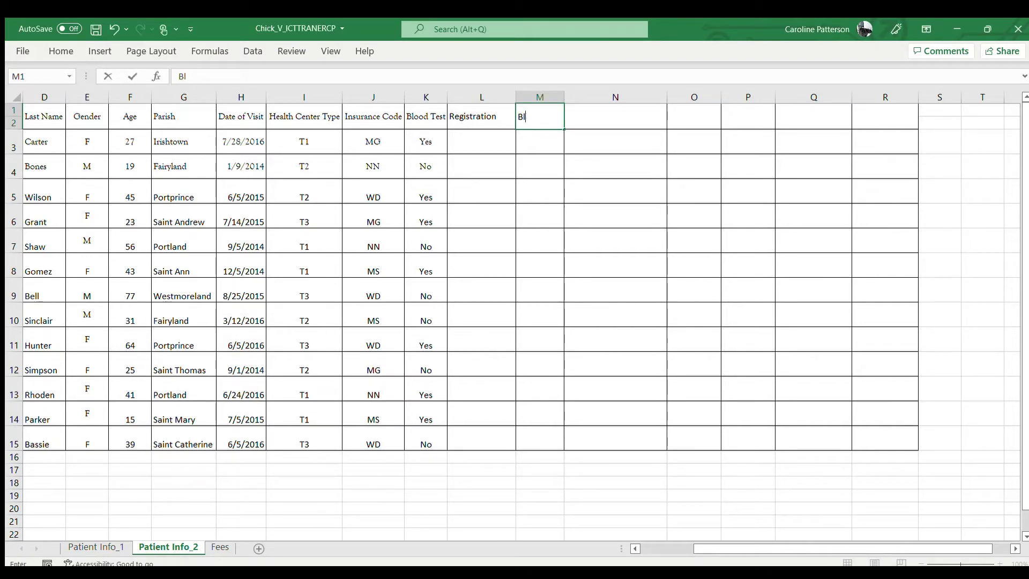
{"action": "type", "text": "st Amount"}
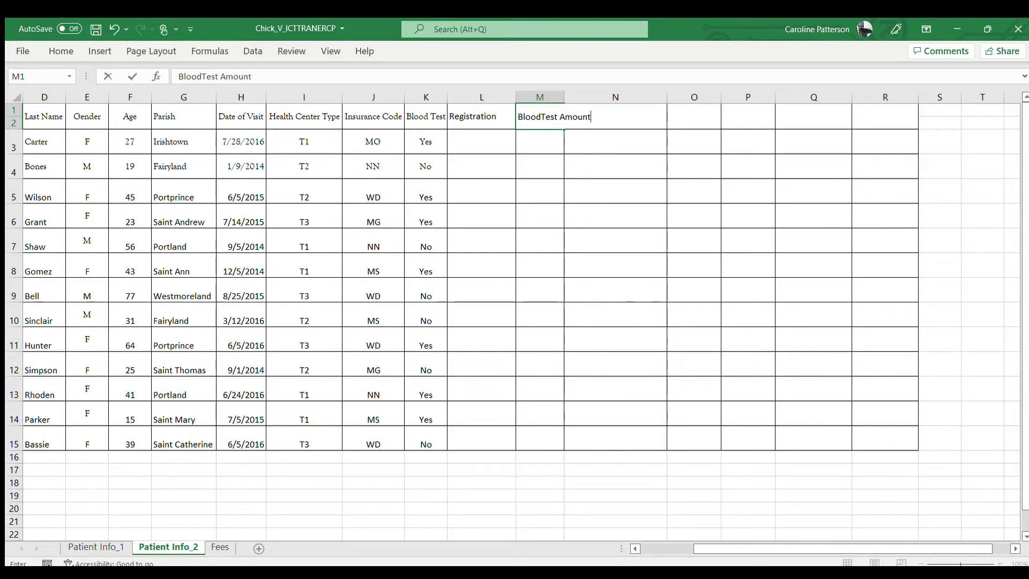
{"action": "left_click", "coordinate": [481, 141]}
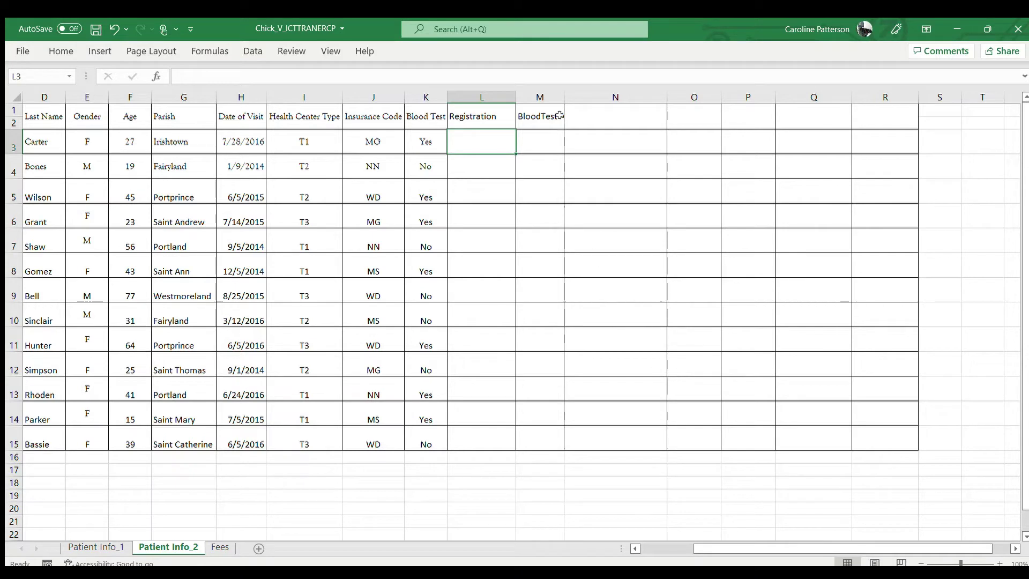
{"action": "left_click_drag", "start_coordinate": [563, 97], "coordinate": [574, 97]}
{"action": "double_click", "coordinate": [543, 115]}
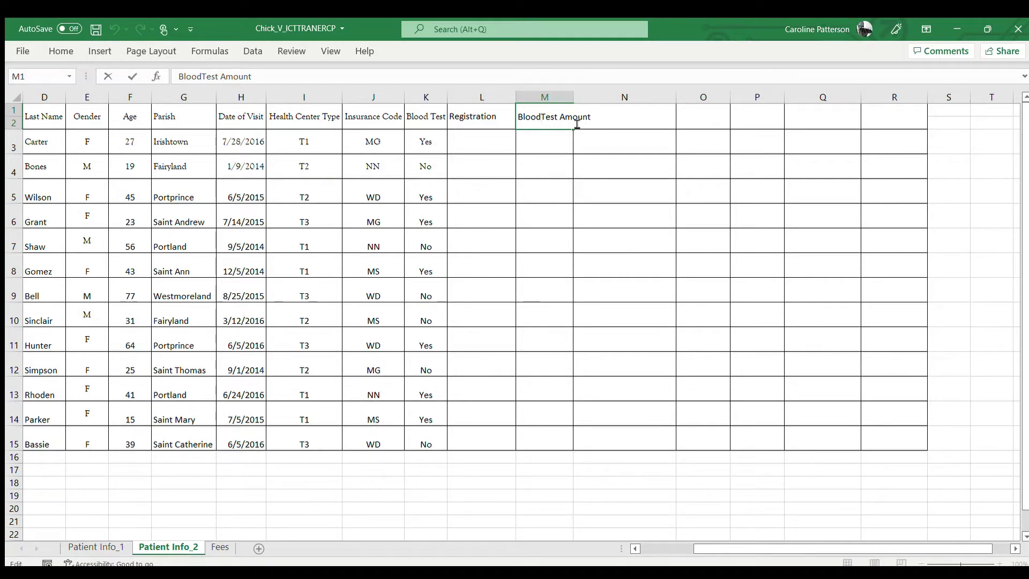
{"action": "key", "text": "Return"}
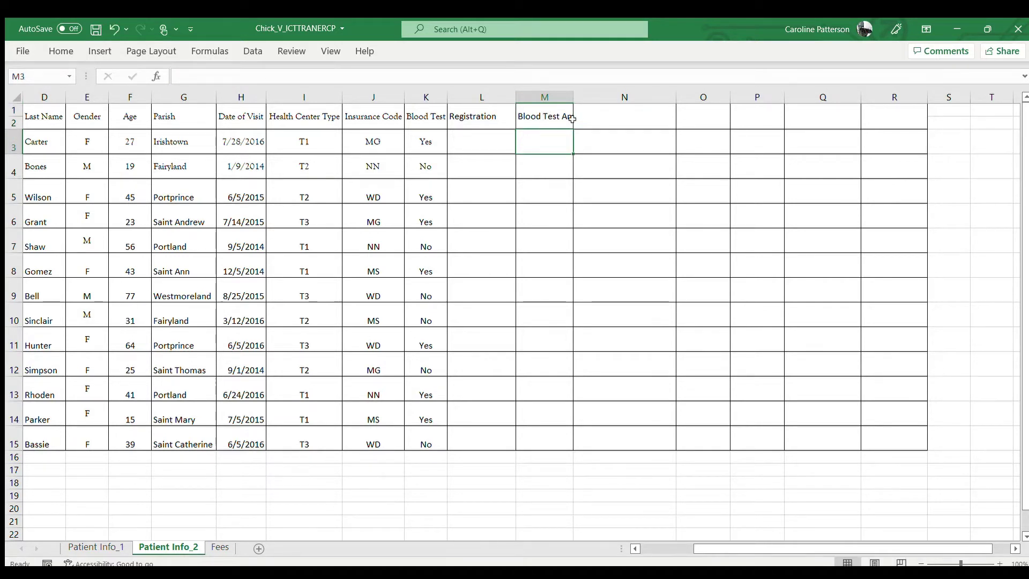
{"action": "double_click", "coordinate": [573, 99]}
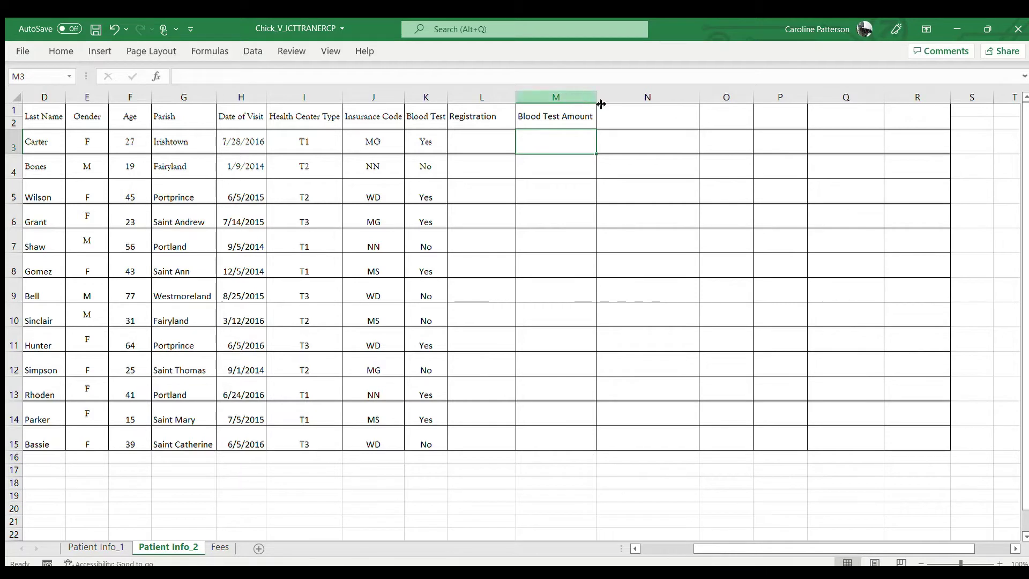
Add the column headers "Blood Test Fee" in N1 and "Doctors" in O1.
{"action": "left_click", "coordinate": [614, 117]}
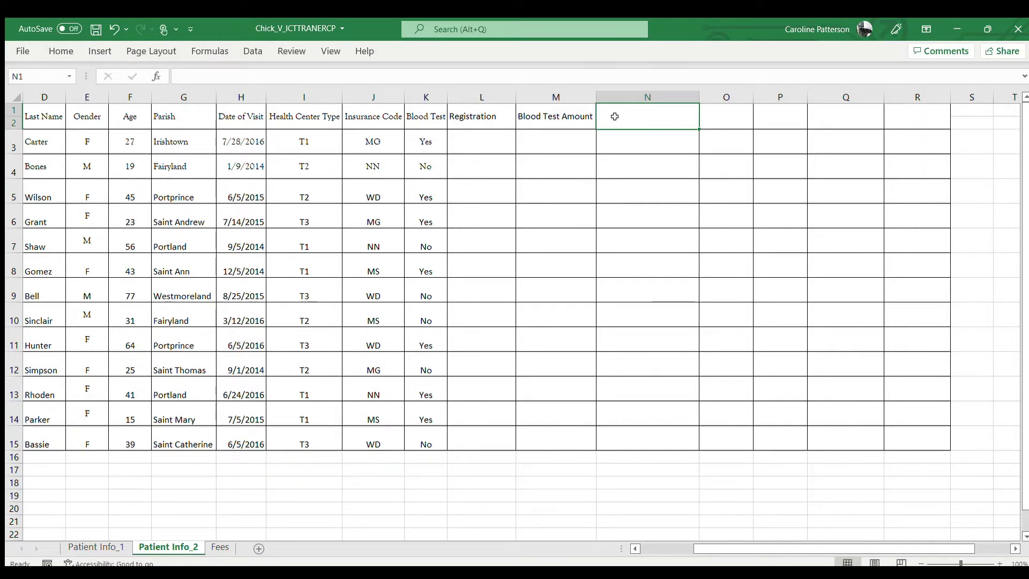
{"action": "type", "text": "Bloo"}
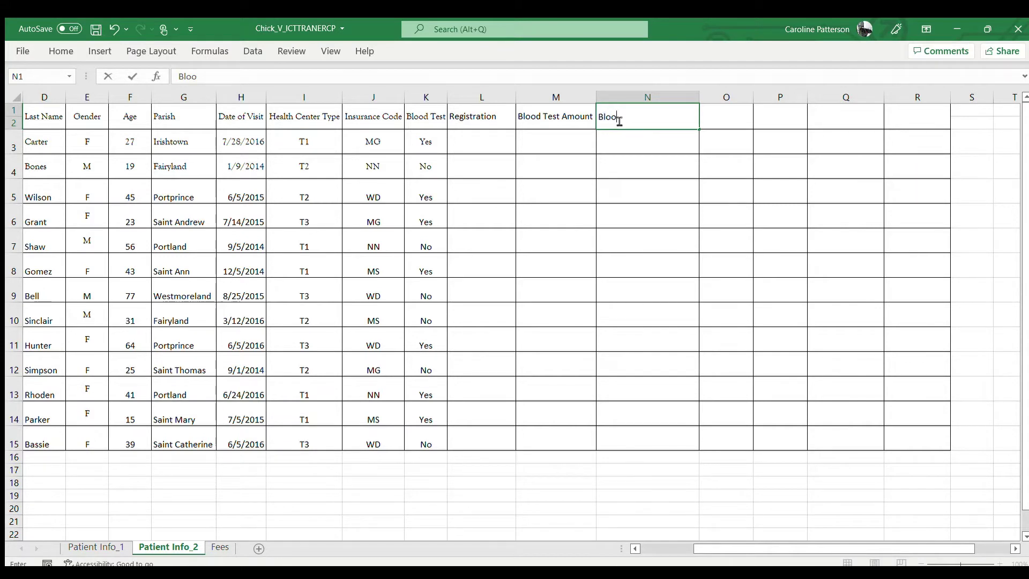
{"action": "type", "text": "d Test Fee"}
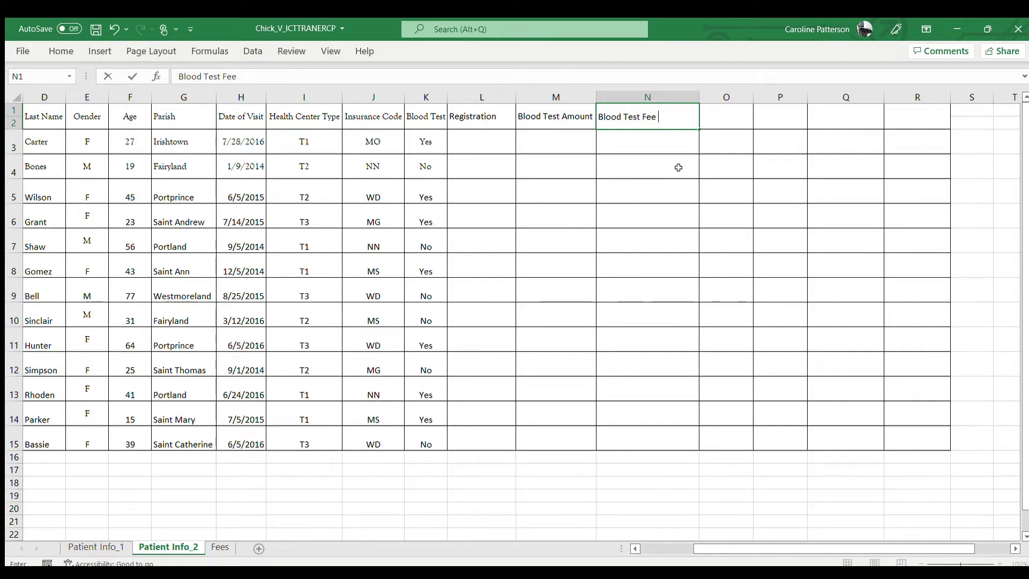
{"action": "key", "text": "Return"}
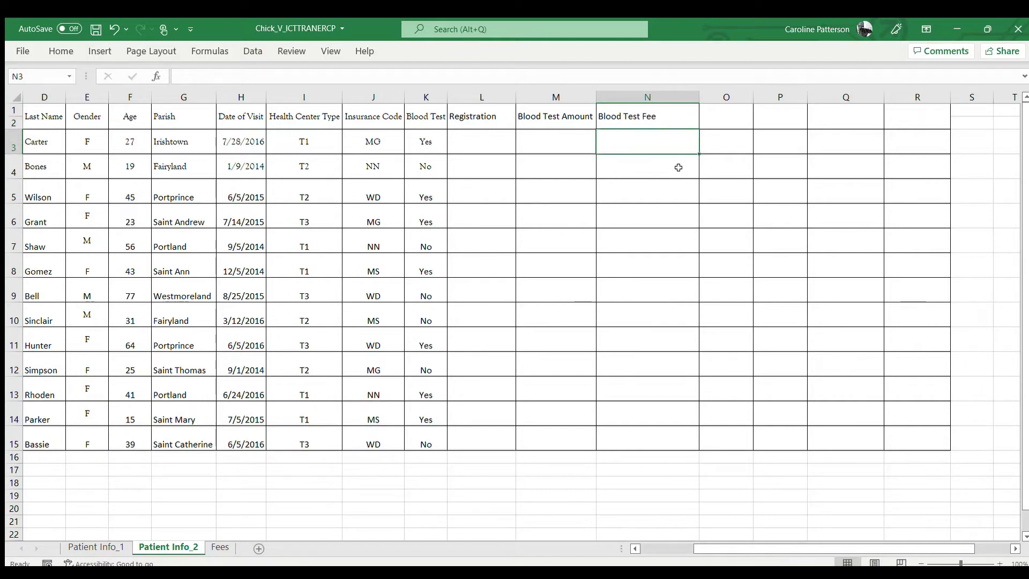
{"action": "left_click", "coordinate": [729, 119]}
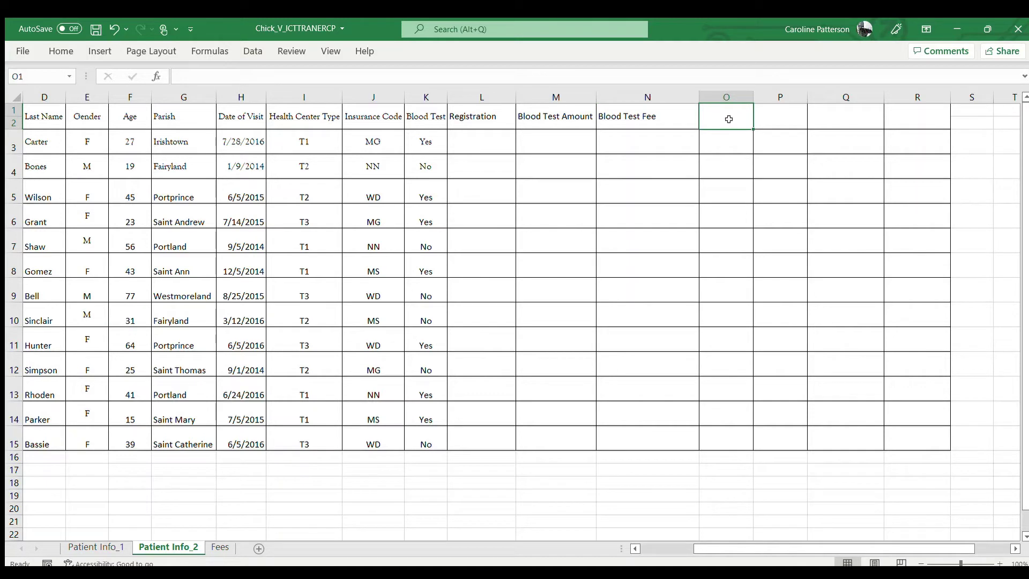
{"action": "type", "text": "Doctors"}
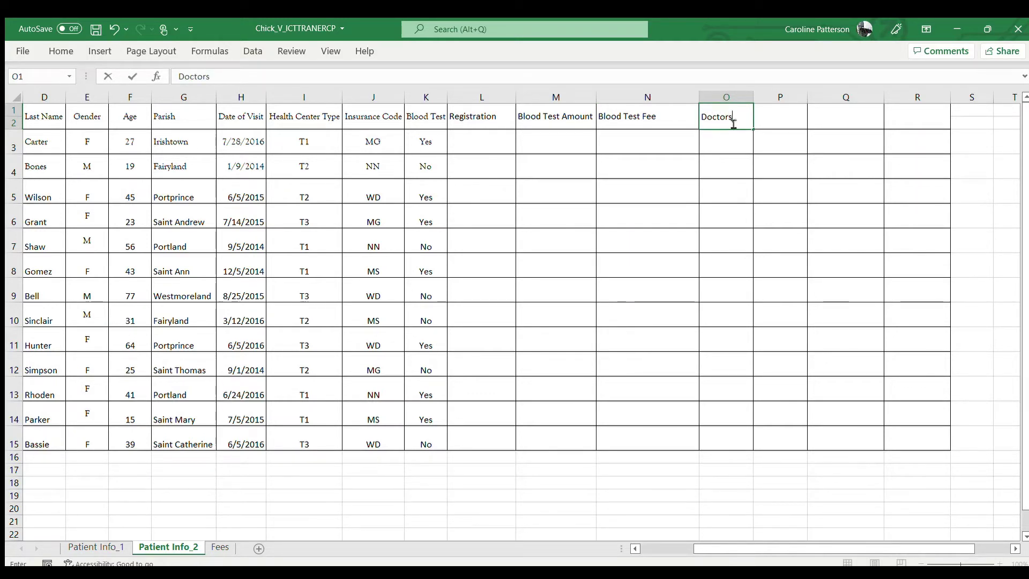
{"action": "key", "text": "Left"}
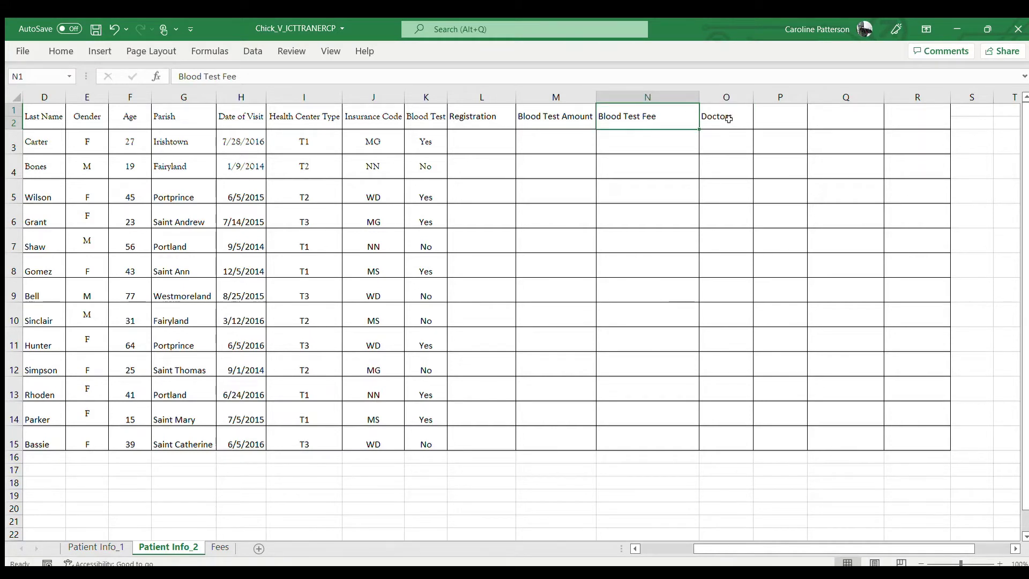
Replace the header in N1 with "Doctor'a" and return to cell A1.
{"action": "type", "text": "'s"}
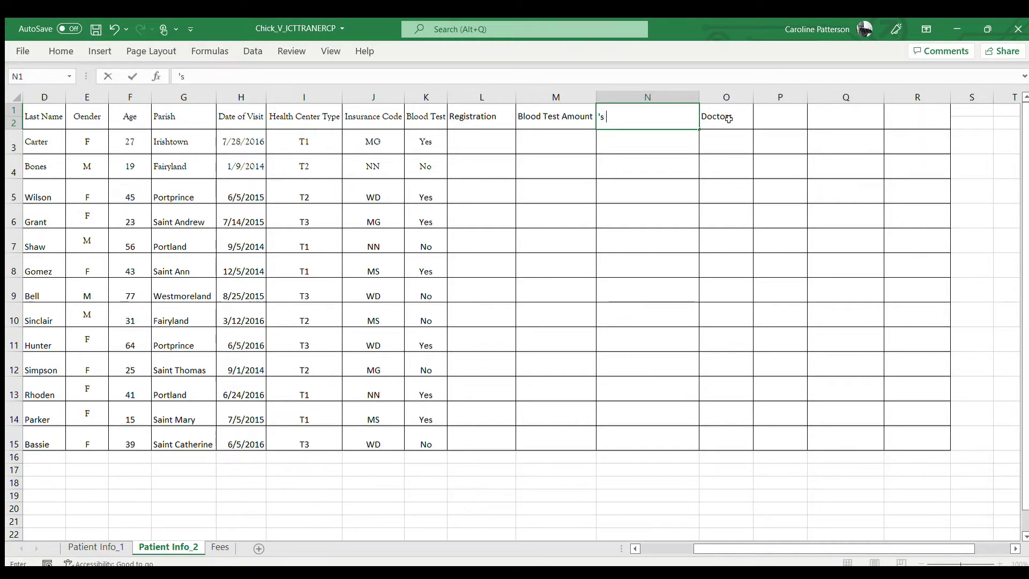
{"action": "key", "text": "BackSpace"}
{"action": "key", "text": "BackSpace"}
{"action": "type", "text": "Doctor"}
{"action": "scroll", "coordinate": [729, 118], "scroll_direction": "down", "scroll_amount": 7}
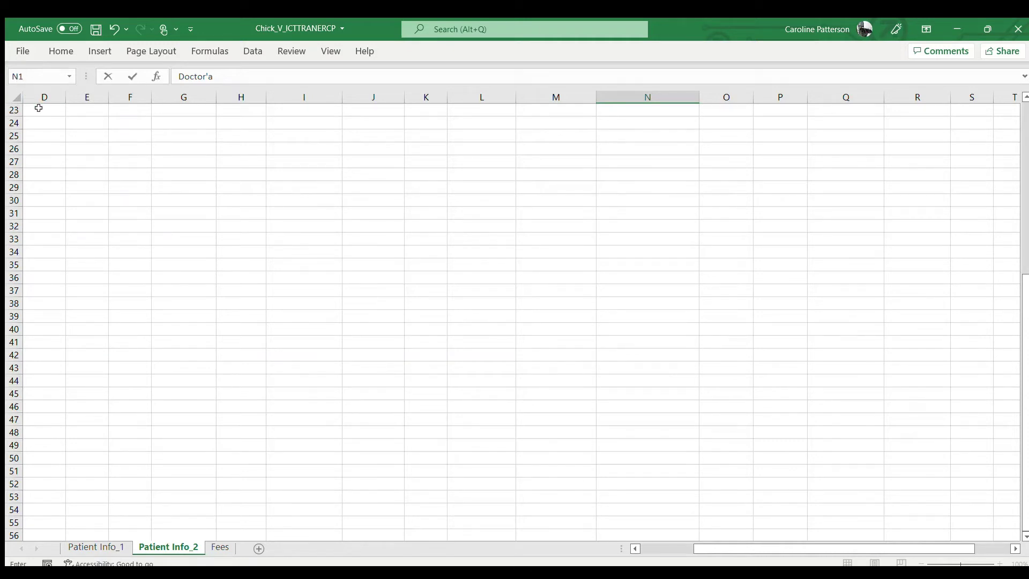
{"action": "left_click", "coordinate": [13, 96]}
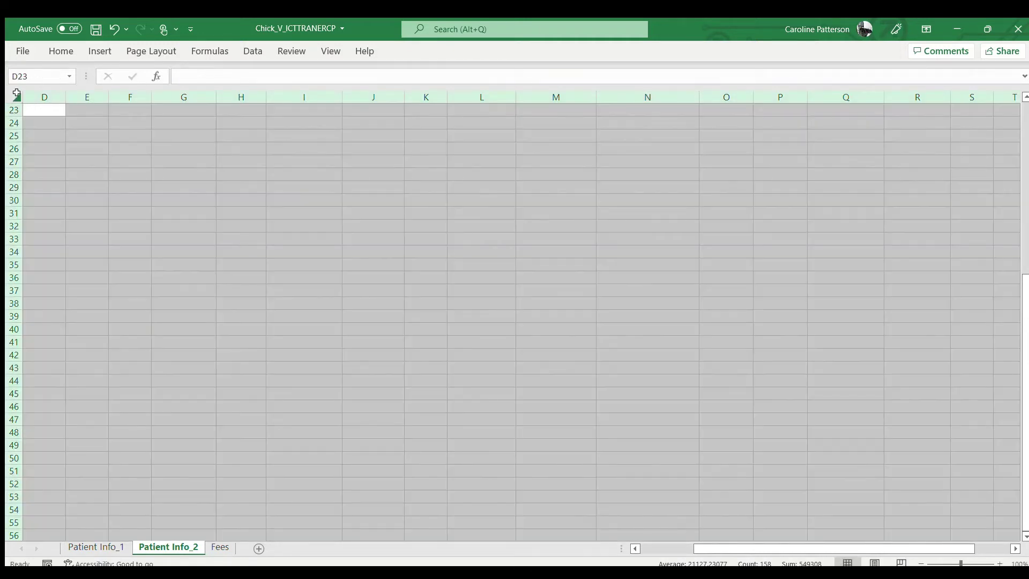
{"action": "left_click", "coordinate": [41, 77]}
{"action": "type", "text": "A1"}
{"action": "key", "text": "Return"}
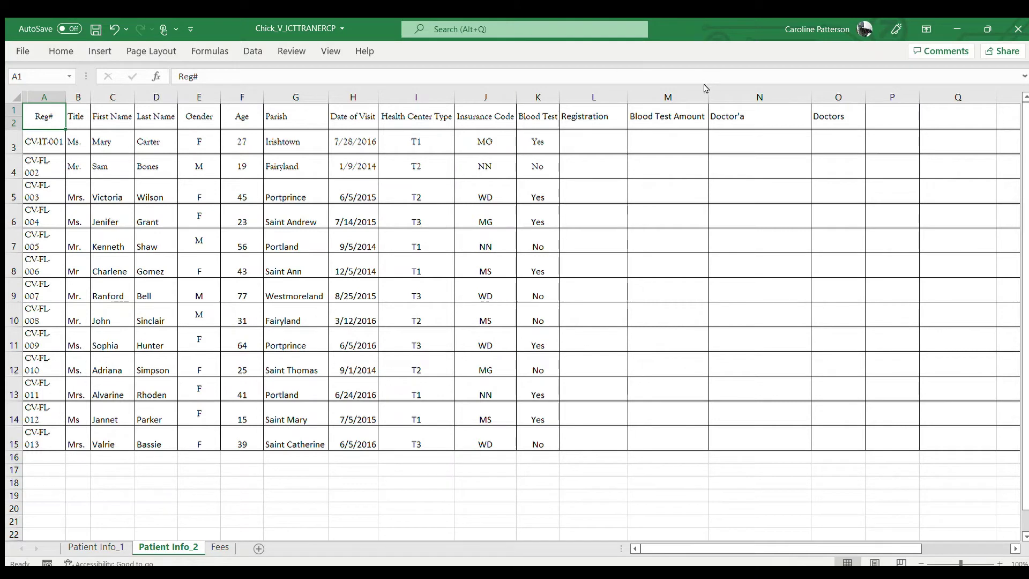
Correct the header in N1 to read "Doctor's Fee".
{"action": "double_click", "coordinate": [743, 116]}
{"action": "key", "text": "BackSpace"}
{"action": "type", "text": "s"}
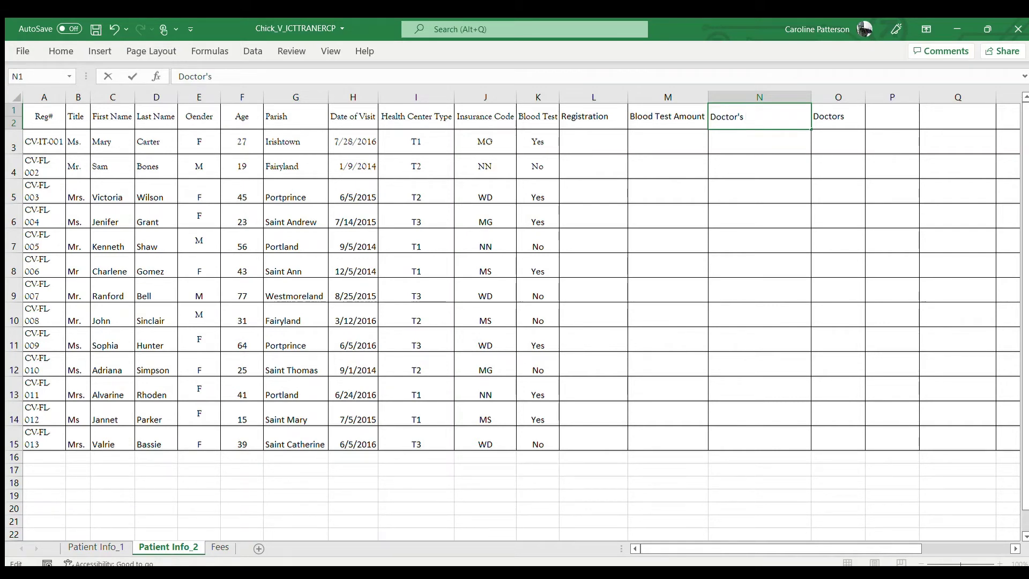
{"action": "type", "text": "ee"}
{"action": "key", "text": "Return"}
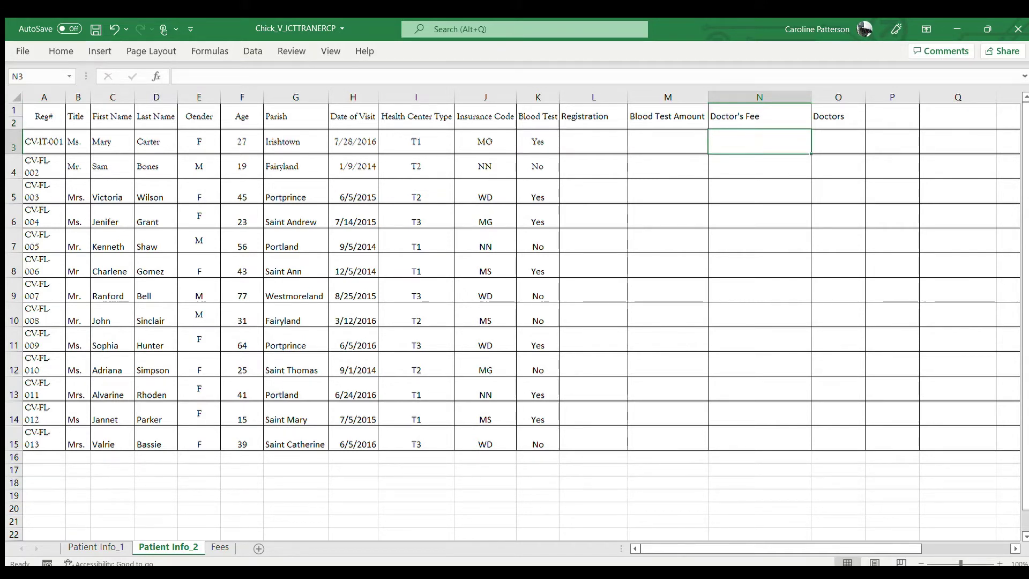
Replace the header in O1 with "Total Cost" and add the header "Insurance Amount" in P1.
{"action": "left_click", "coordinate": [845, 117]}
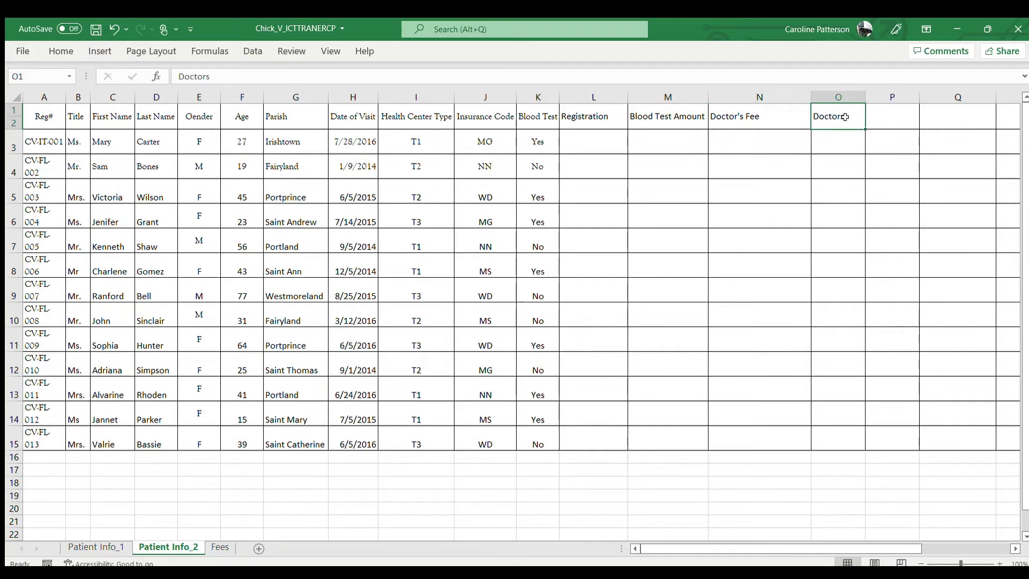
{"action": "key", "text": "BackSpace"}
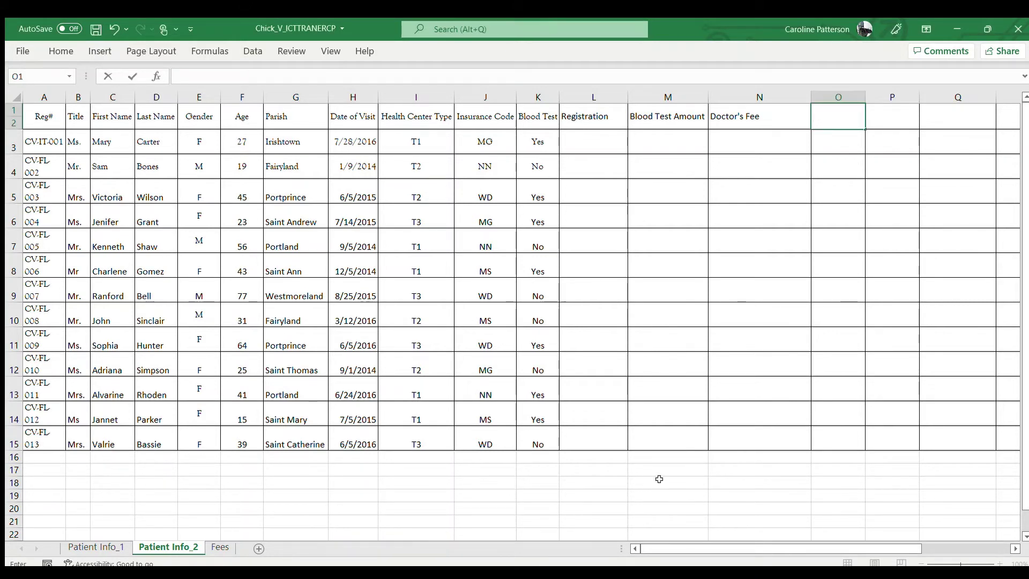
{"action": "type", "text": "Total Cost"}
{"action": "key", "text": "Tab"}
{"action": "type", "text": "Insurance"}
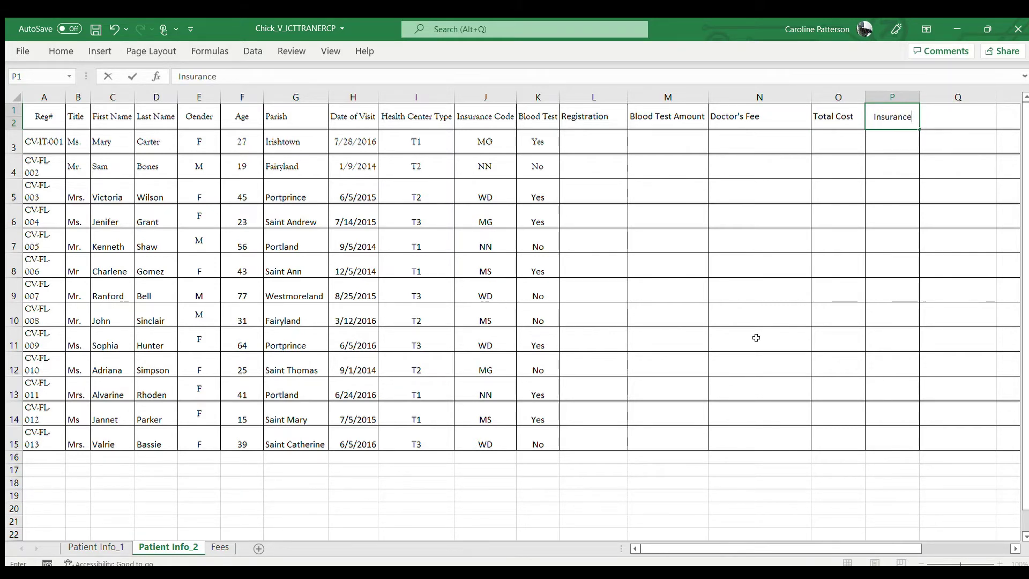
{"action": "type", "text": " Amount"}
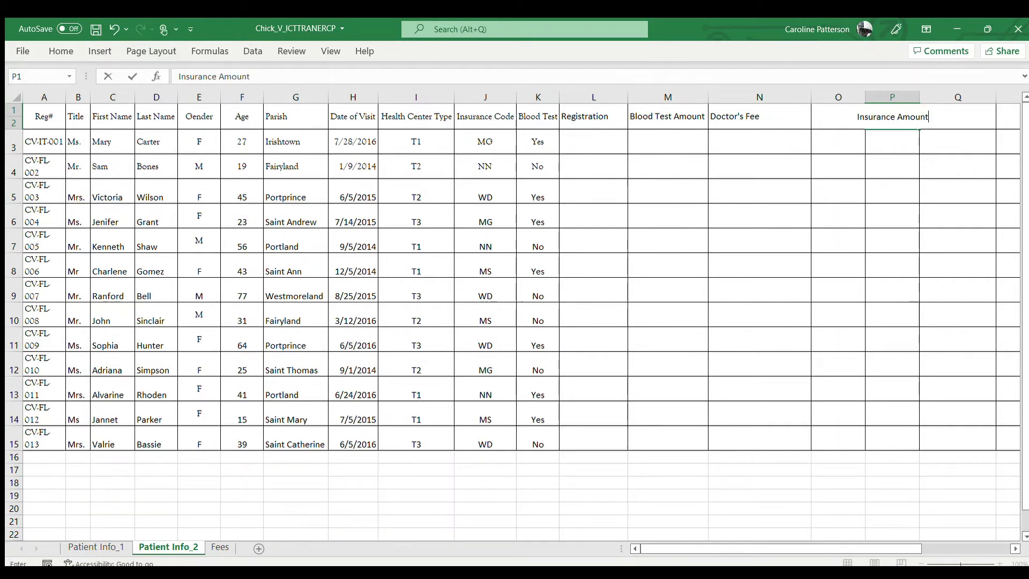
{"action": "key", "text": "Tab"}
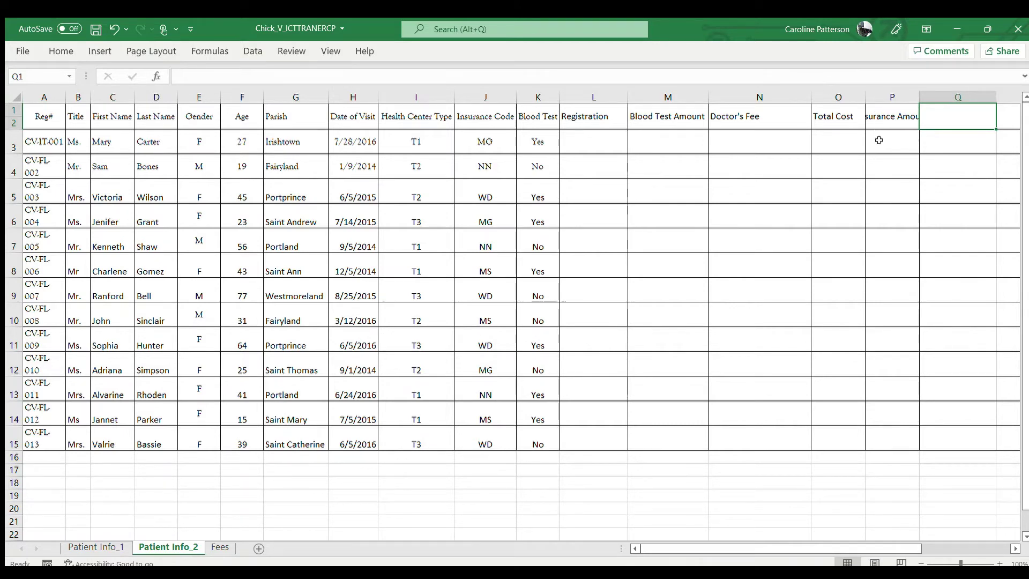
Add the column header "Patient Fees" in cell Q1.
{"action": "scroll", "coordinate": [879, 140], "scroll_direction": "down", "scroll_amount": 3}
{"action": "scroll", "coordinate": [879, 140], "scroll_direction": "up", "scroll_amount": 3}
{"action": "type", "text": "Patient"}
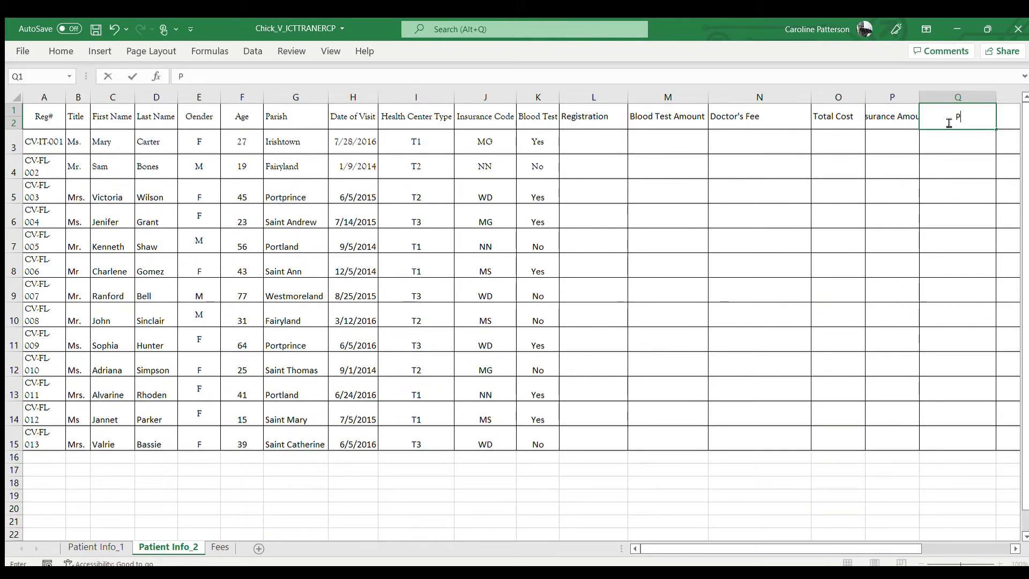
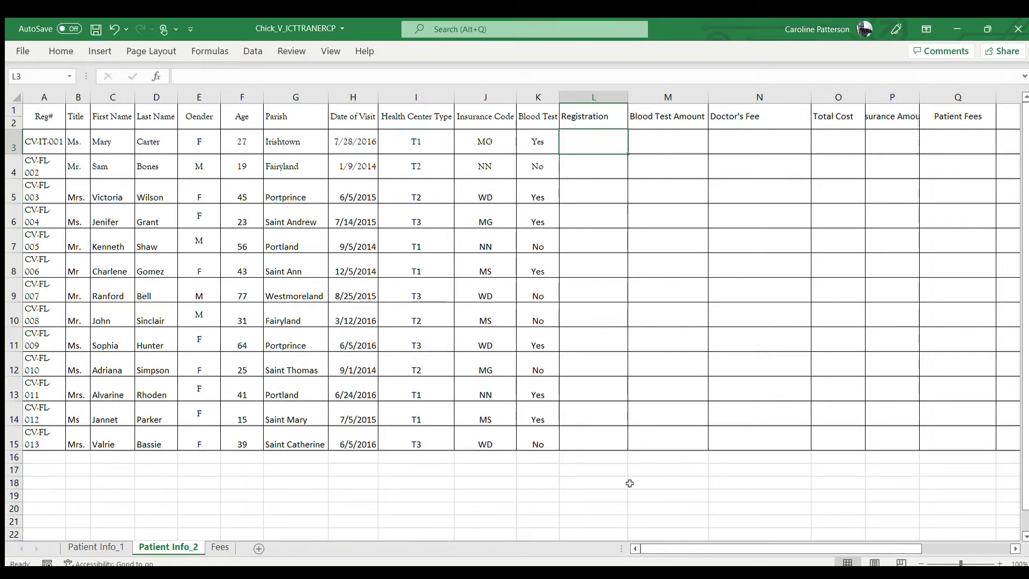
Enter the formula =IF(K3="Yes",950,0) in cell L3 of the Registration column.
{"action": "scroll", "coordinate": [630, 483], "scroll_direction": "down", "scroll_amount": 1}
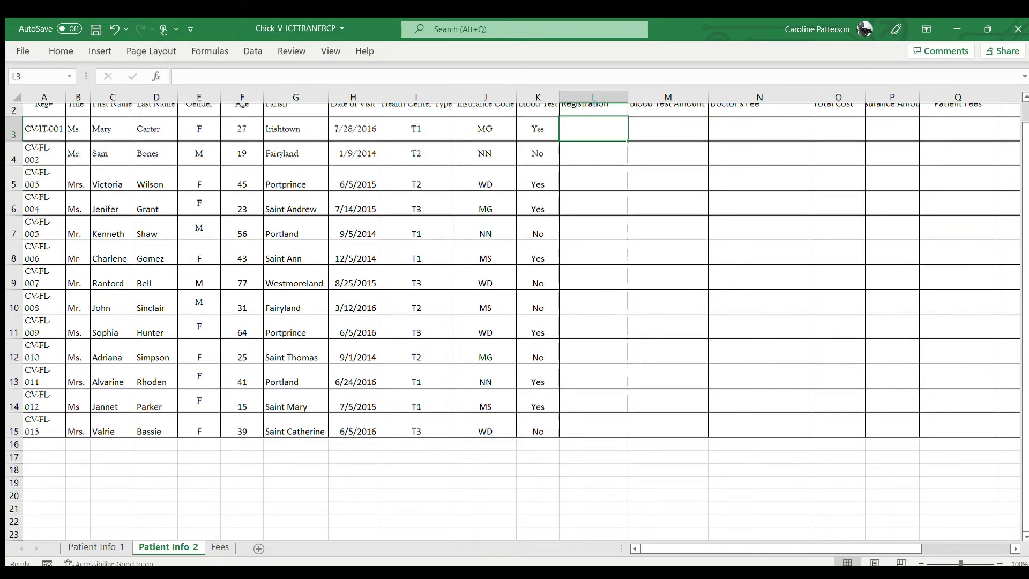
{"action": "type", "text": "="}
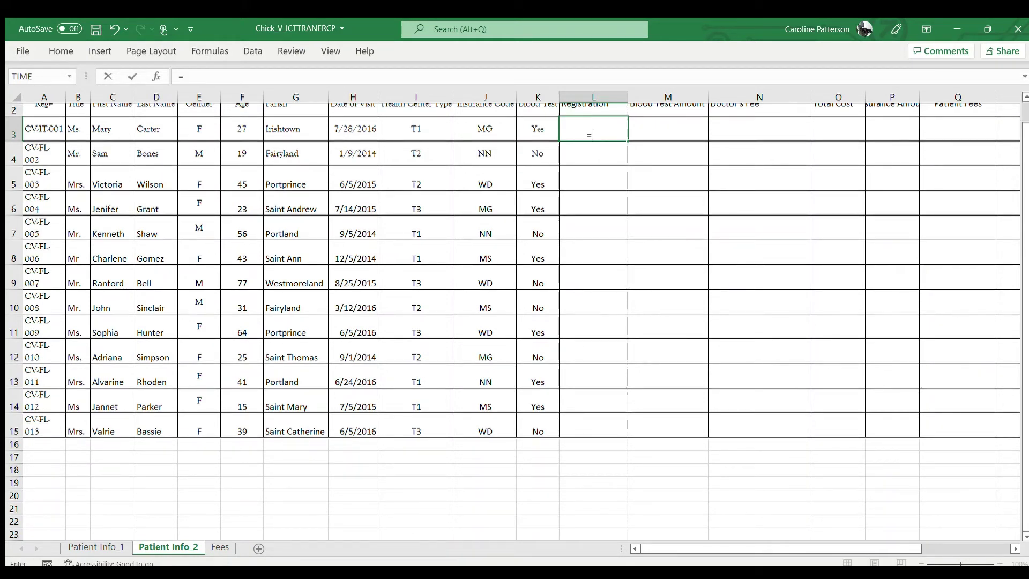
{"action": "type", "text": "if("}
{"action": "left_click", "coordinate": [534, 131]}
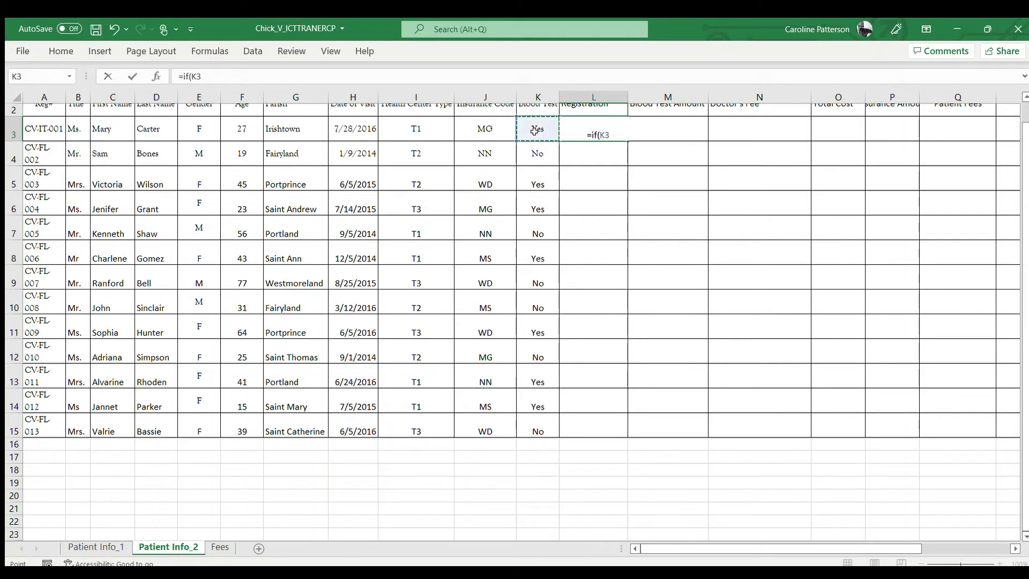
{"action": "type", "text": "=\"Yes\""}
{"action": "type", "text": ",950,"}
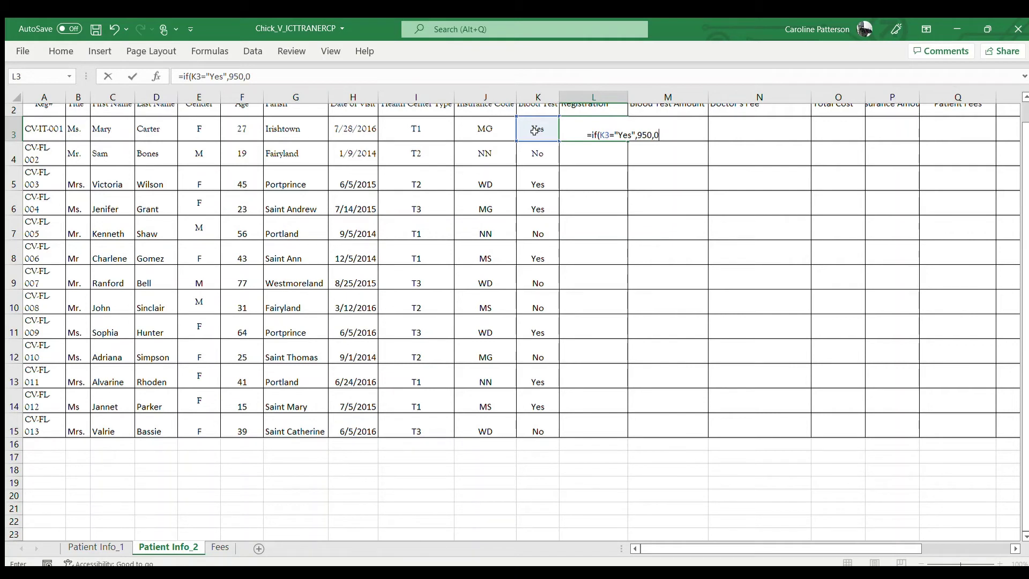
{"action": "type", "text": ")"}
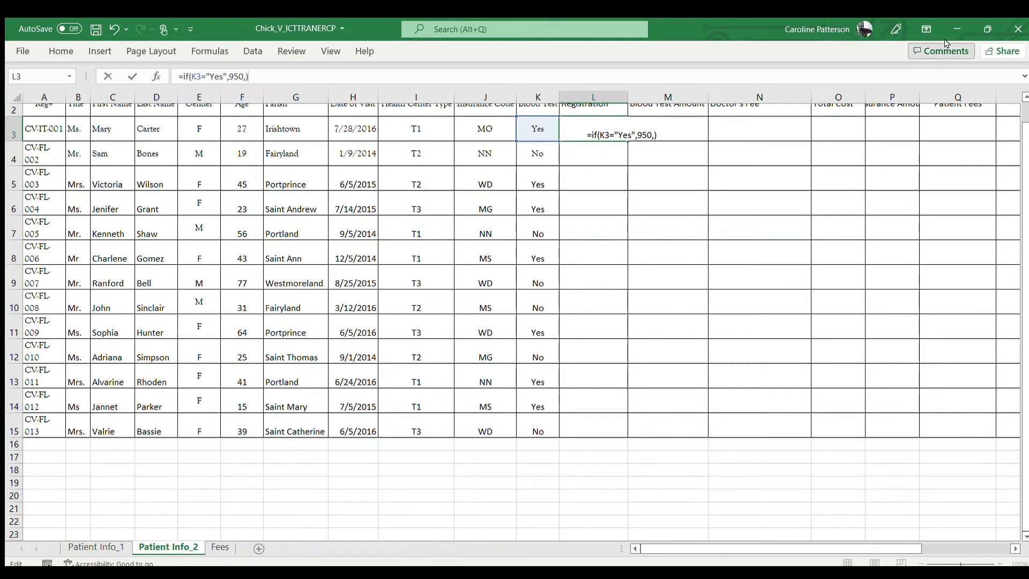
{"action": "key", "text": "ctrl+a"}
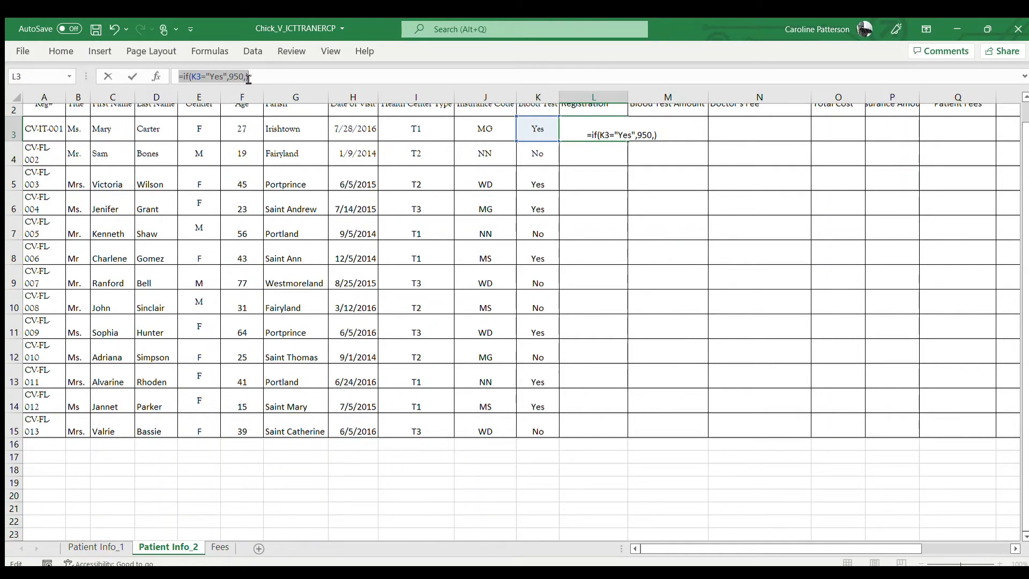
{"action": "left_click", "coordinate": [248, 77]}
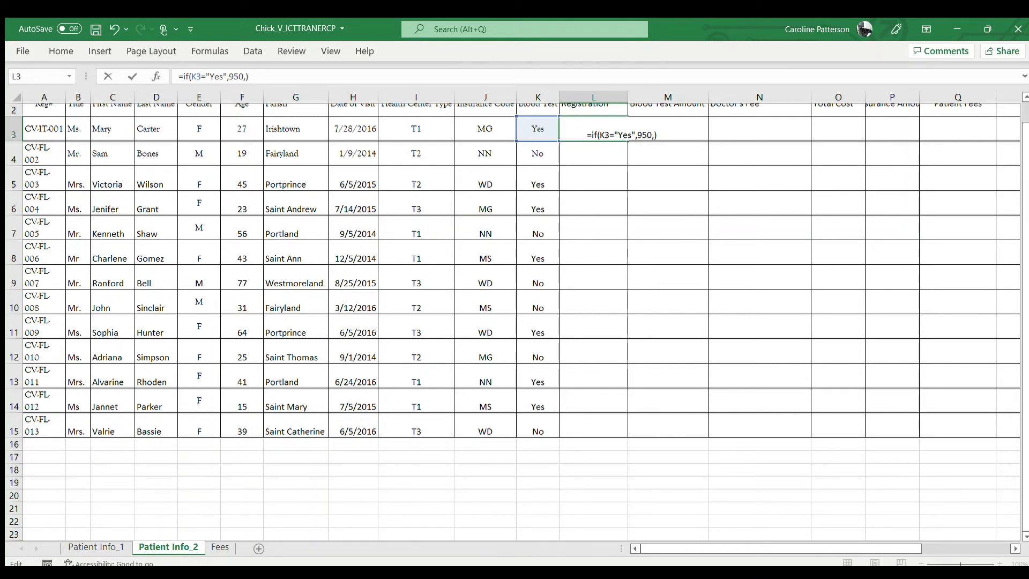
{"action": "key", "text": "BackSpace"}
{"action": "type", "text": "0)"}
{"action": "key", "text": "Return"}
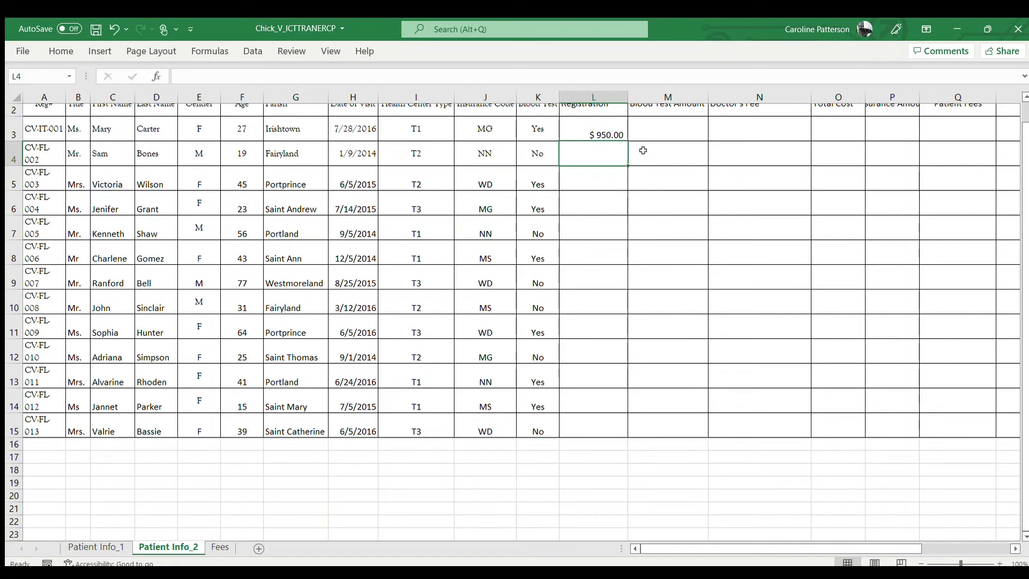
Fill the Registration formula from L3 down through L15.
{"action": "left_click", "coordinate": [612, 132]}
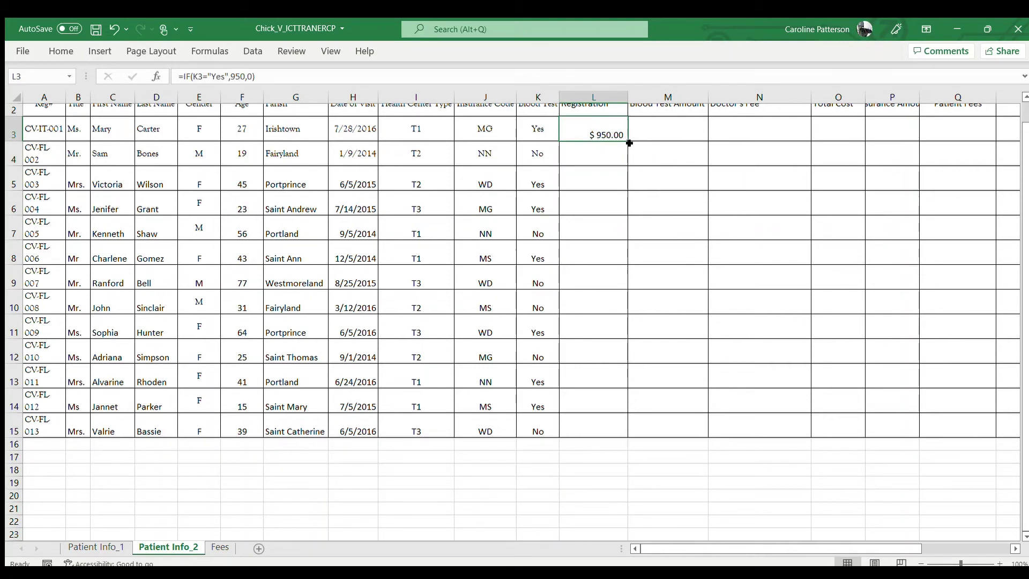
{"action": "left_click_drag", "start_coordinate": [627, 141], "coordinate": [630, 168]}
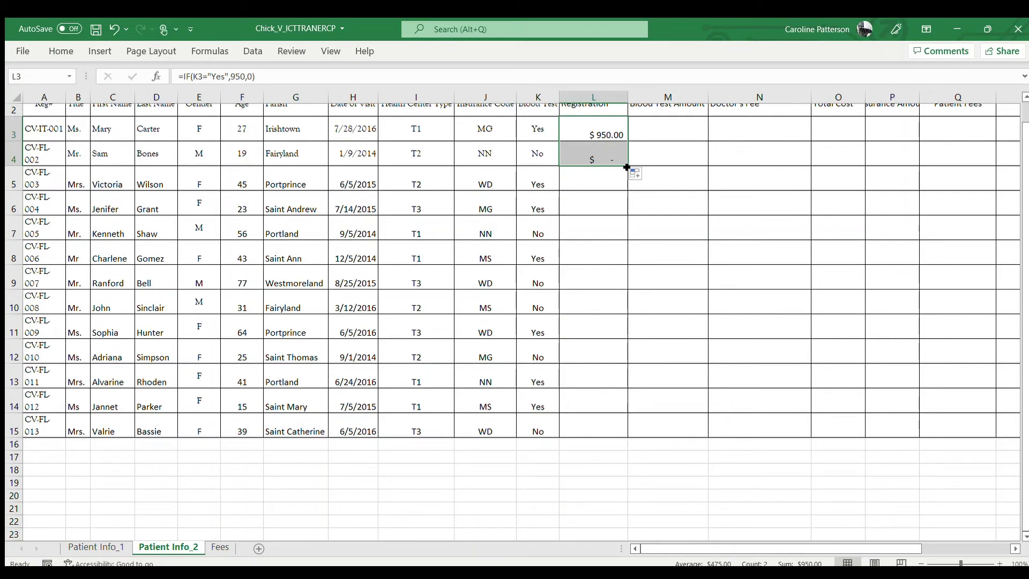
{"action": "left_click_drag", "start_coordinate": [628, 167], "coordinate": [630, 314]}
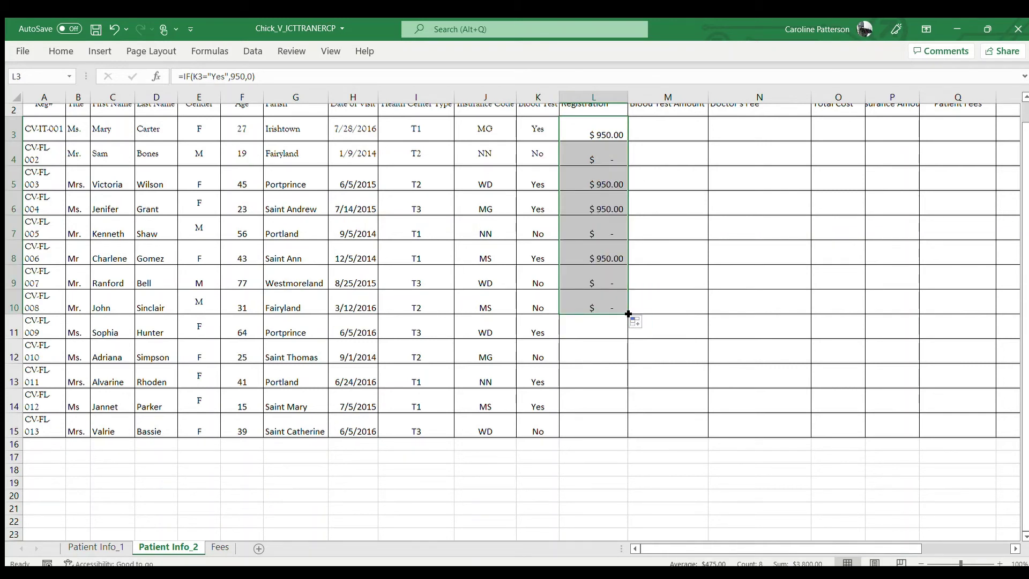
{"action": "left_click_drag", "start_coordinate": [627, 315], "coordinate": [623, 427]}
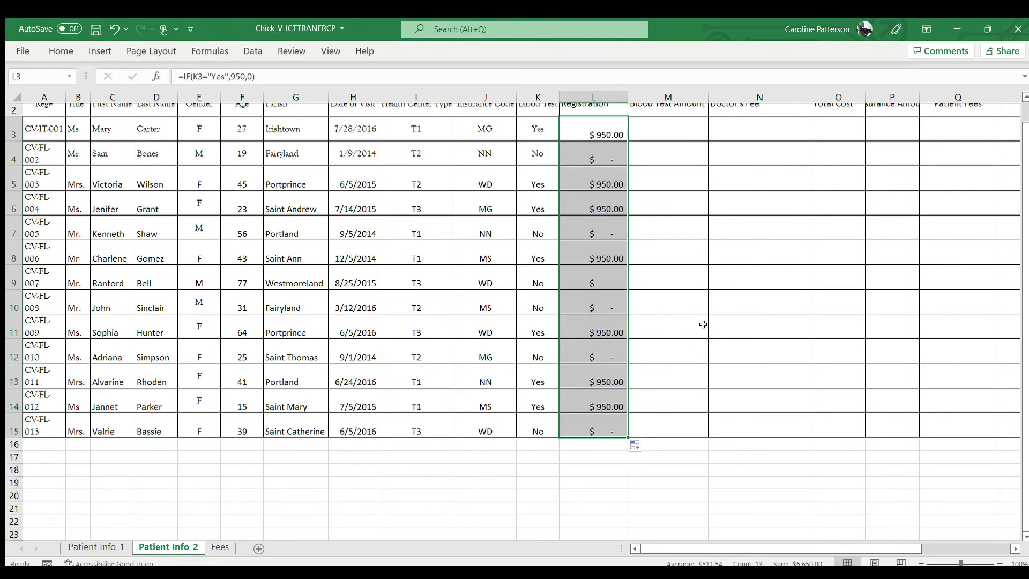
Enter the formula =L3*0.1 in cell M3 of the Blood Test Amount column.
{"action": "left_click", "coordinate": [1024, 97]}
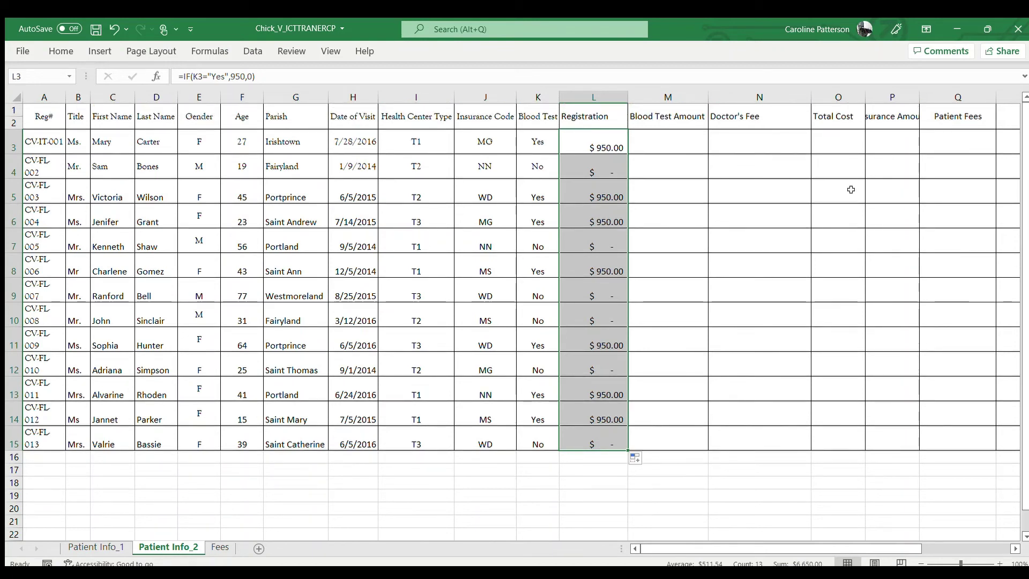
{"action": "left_click", "coordinate": [684, 148]}
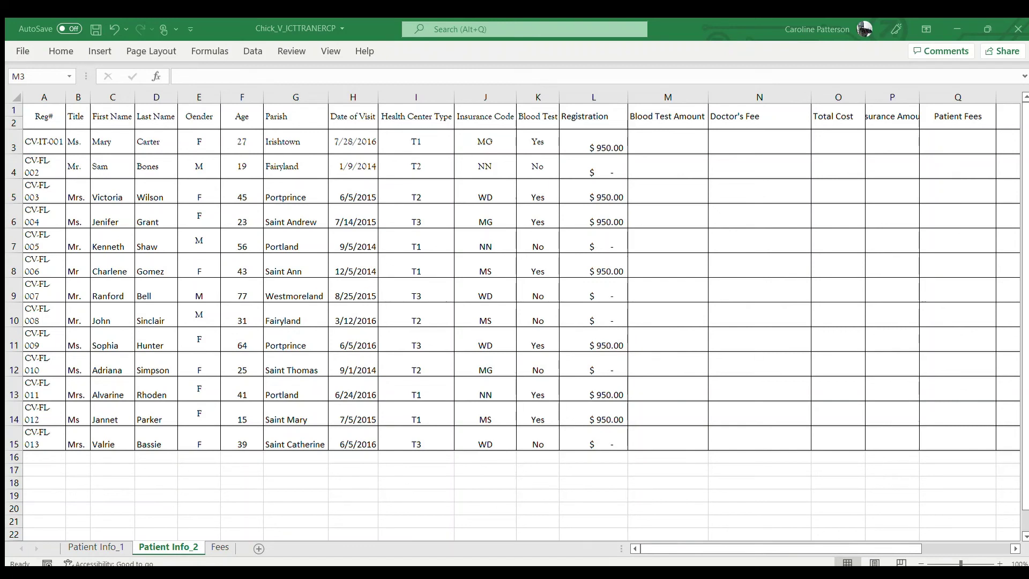
{"action": "key", "text": "alt+Tab"}
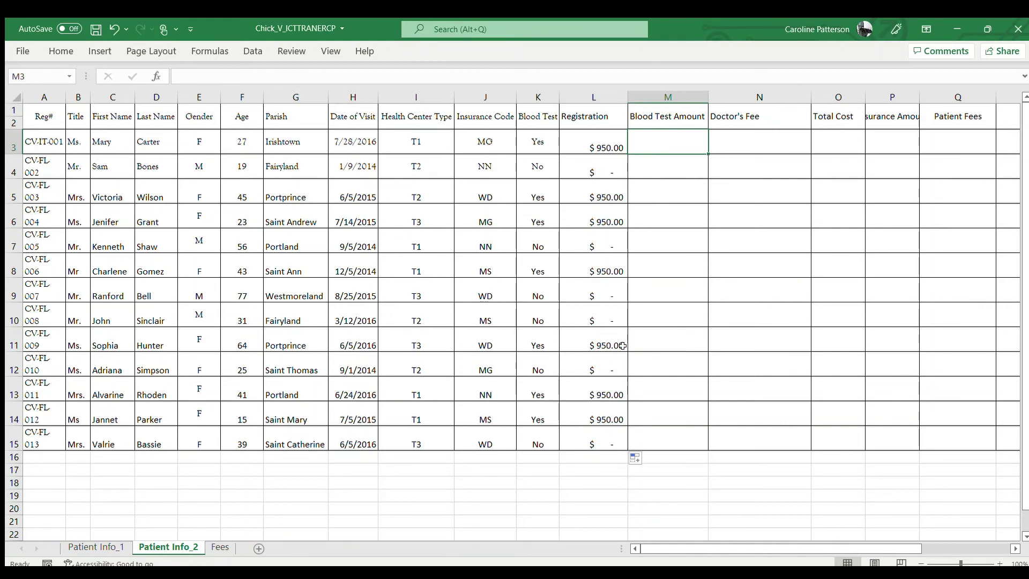
{"action": "type", "text": "="}
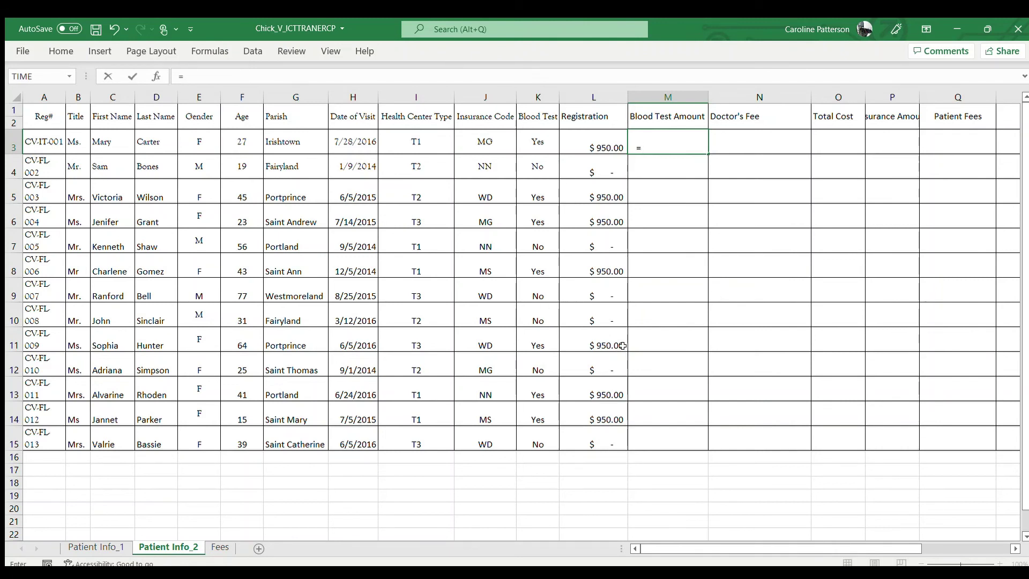
{"action": "left_click", "coordinate": [604, 153]}
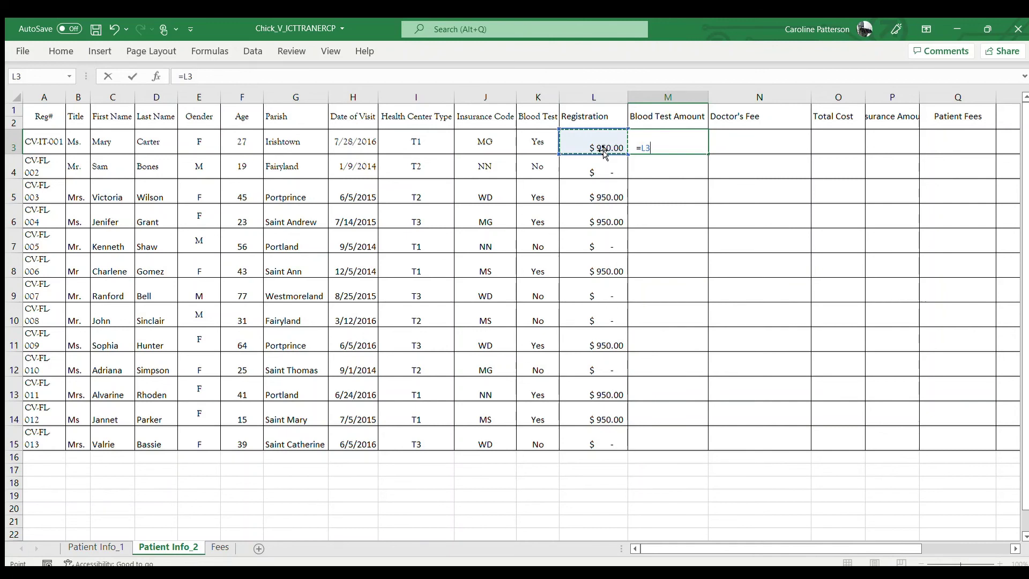
{"action": "type", "text": "*"}
{"action": "type", "text": "00"}
{"action": "key", "text": "Return"}
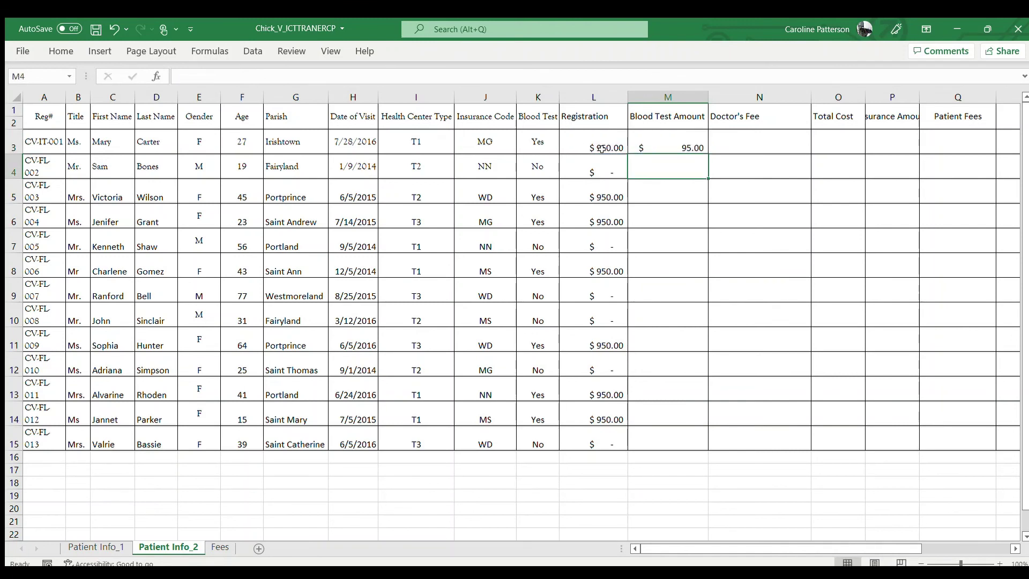
Fill the Blood Test Amount formula from M3 down through M15.
{"action": "left_click", "coordinate": [684, 140]}
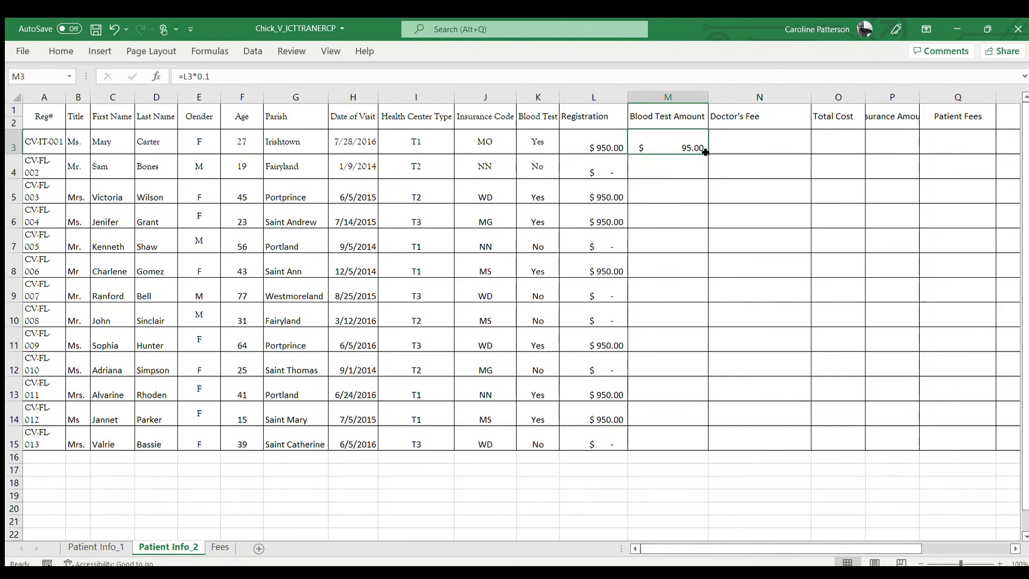
{"action": "left_click_drag", "start_coordinate": [705, 152], "coordinate": [705, 175]}
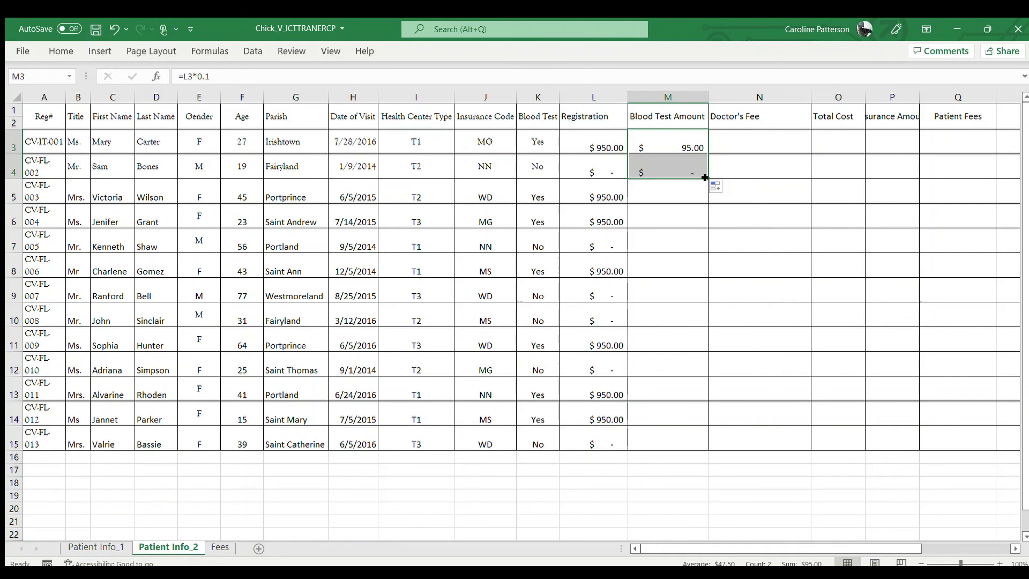
{"action": "left_click_drag", "start_coordinate": [706, 177], "coordinate": [714, 275]}
{"action": "left_click", "coordinate": [714, 275]}
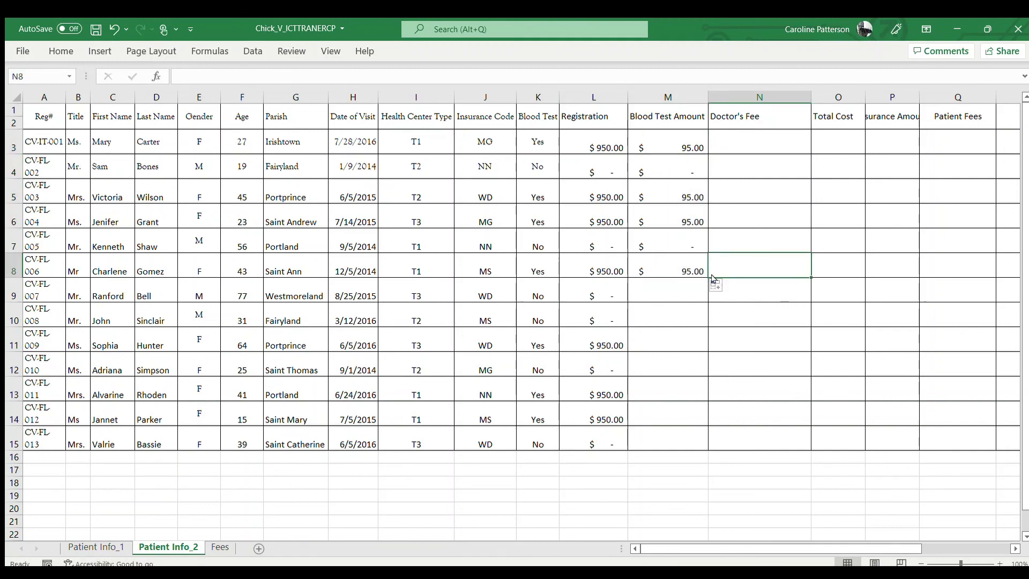
{"action": "left_click", "coordinate": [697, 271]}
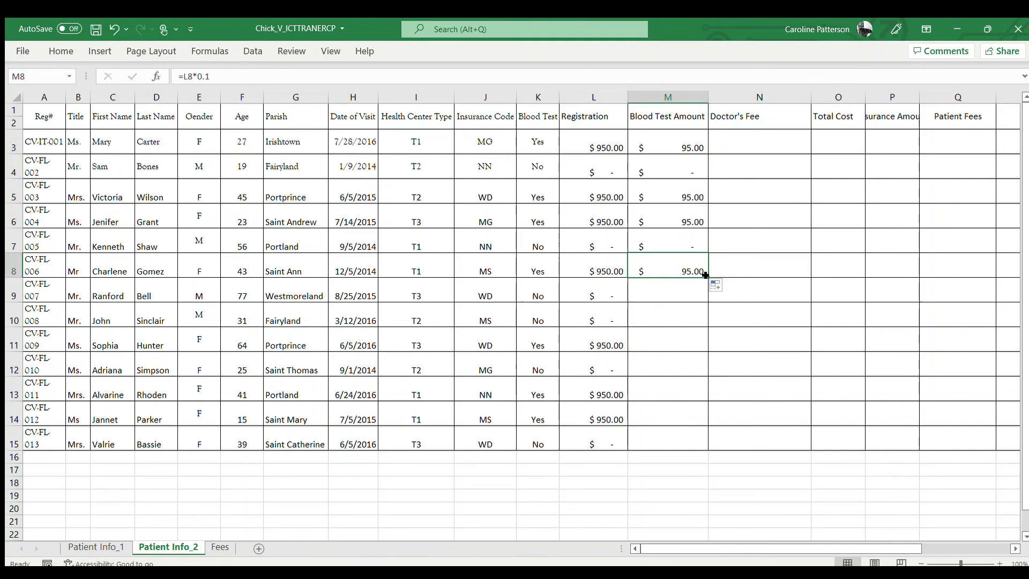
{"action": "left_click_drag", "start_coordinate": [705, 275], "coordinate": [693, 315]}
{"action": "left_click_drag", "start_coordinate": [705, 275], "coordinate": [697, 445]}
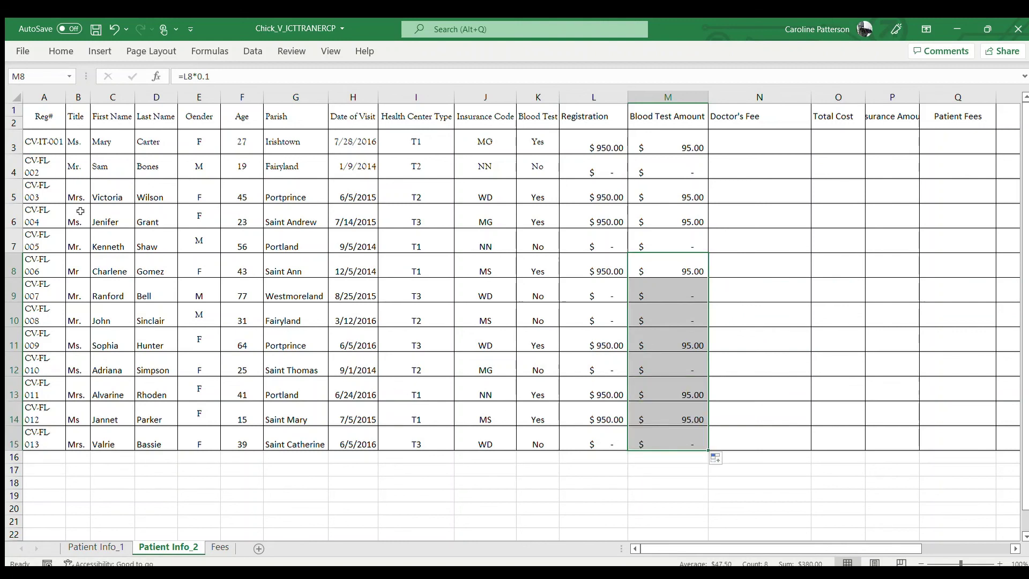
Widen column A so that each Reg# code fits on a single line.
{"action": "double_click", "coordinate": [66, 97]}
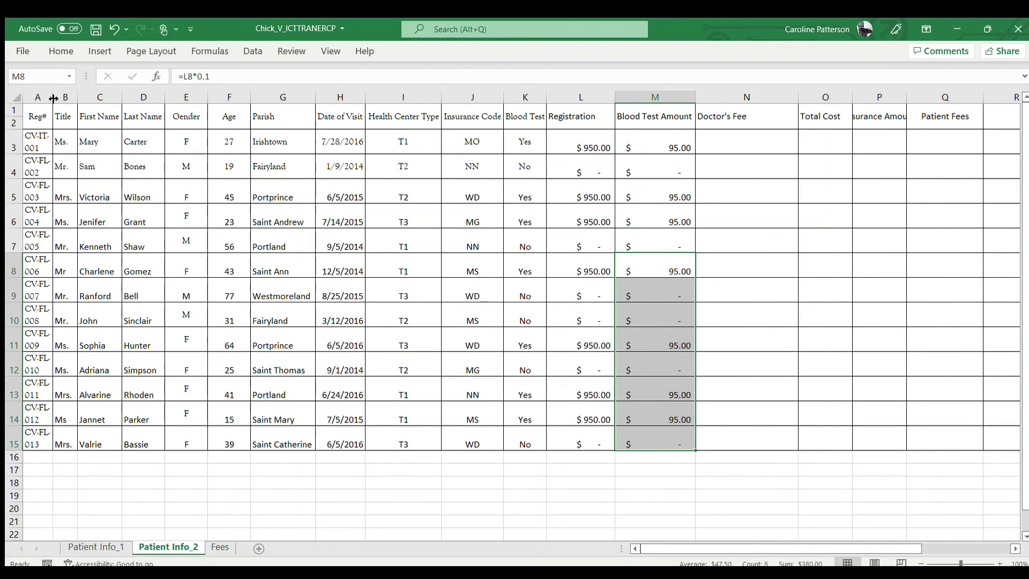
{"action": "left_click_drag", "start_coordinate": [54, 98], "coordinate": [84, 99]}
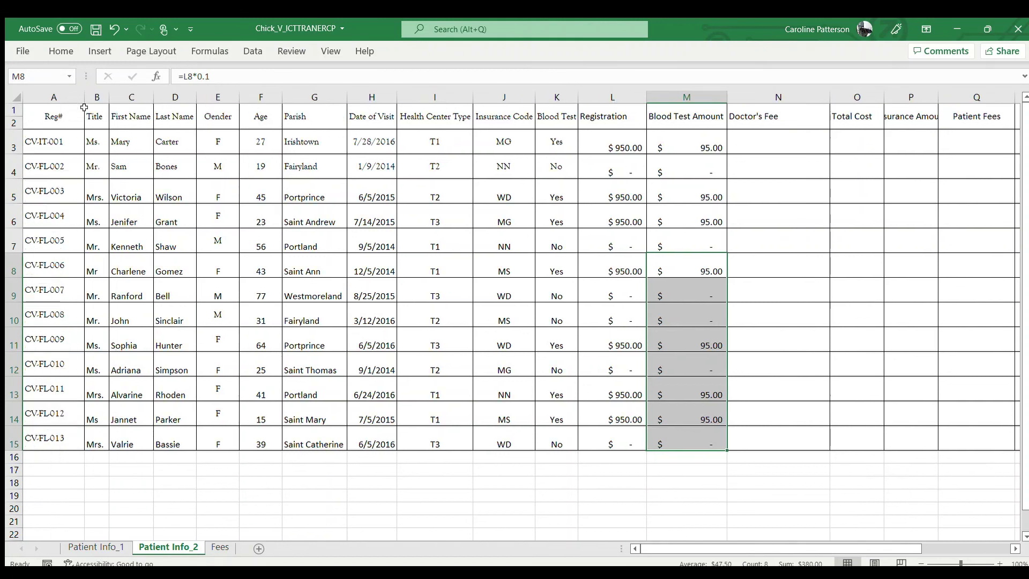